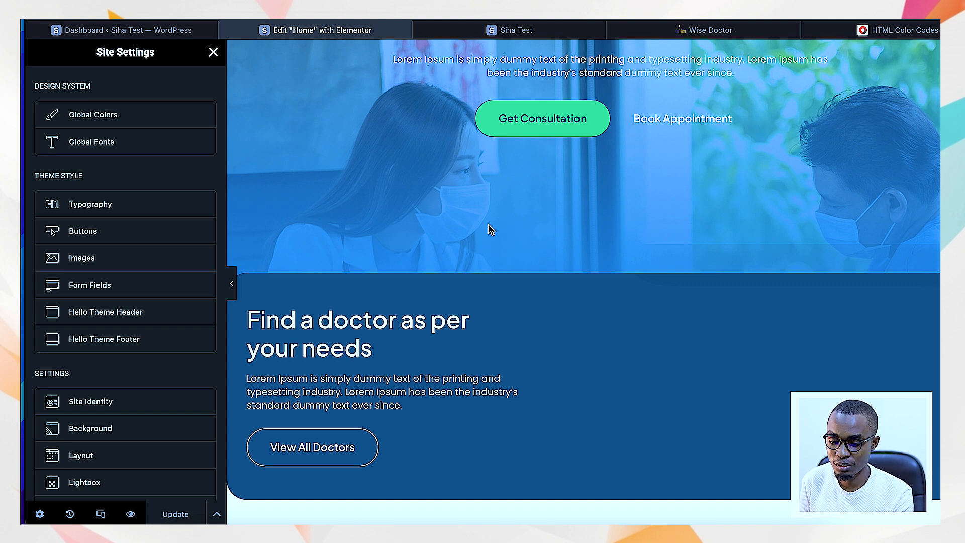
- Leave the site settings, close the Home page's editor tab, and reopen the Home page with Elementor from the live site
scroll(490, 228, up, 5)
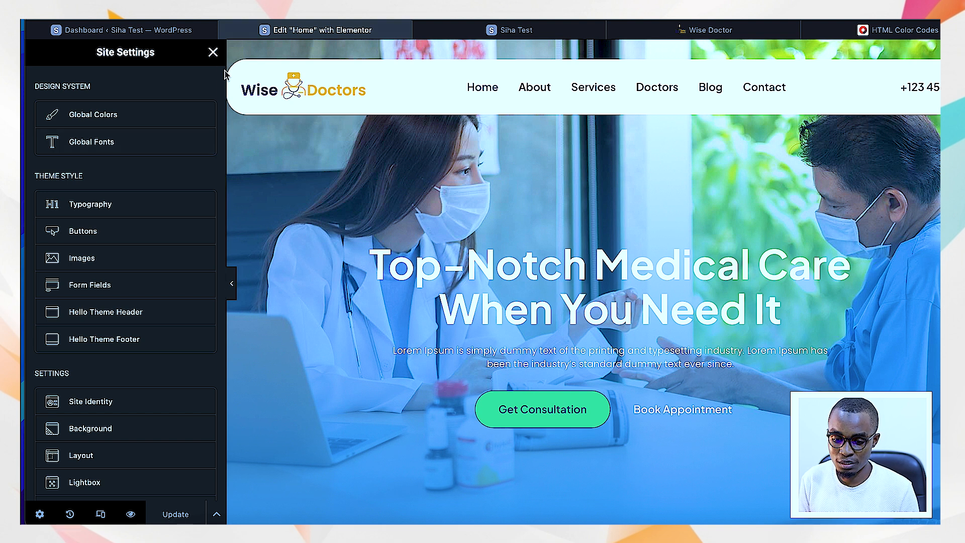
click(213, 53)
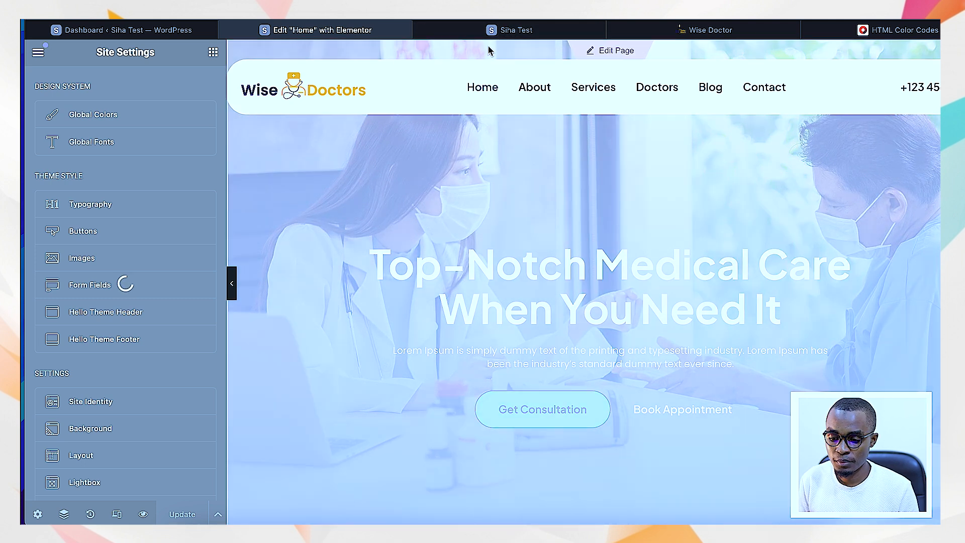
click(512, 30)
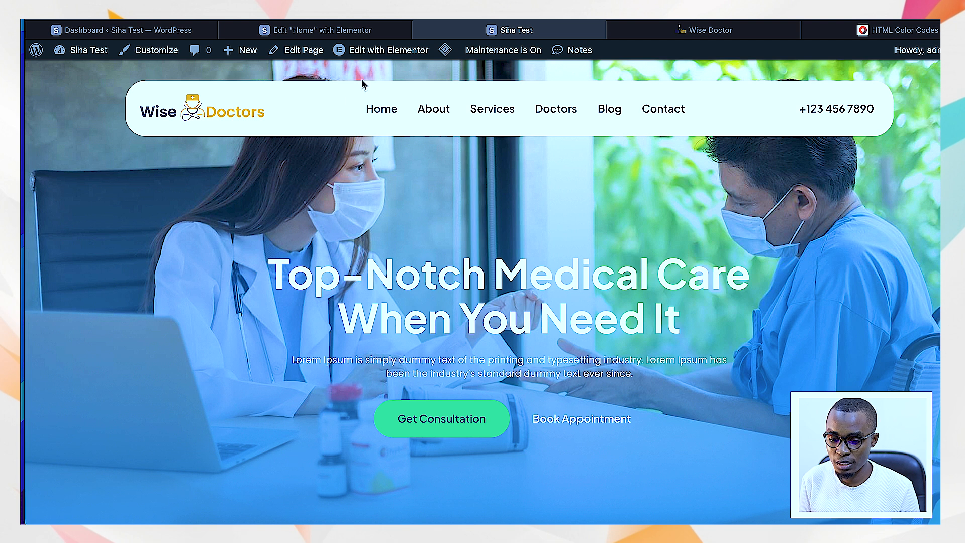
mouse_move(378, 54)
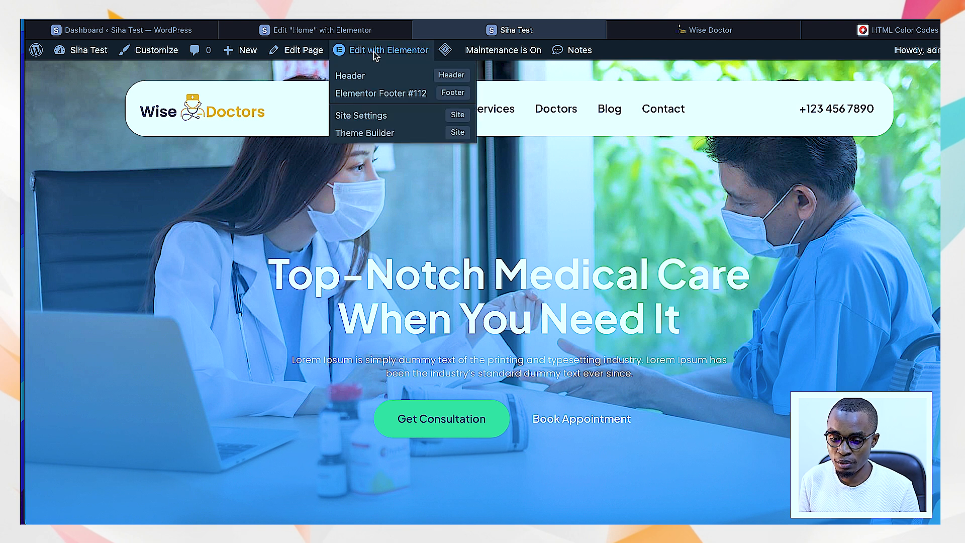
click(361, 115)
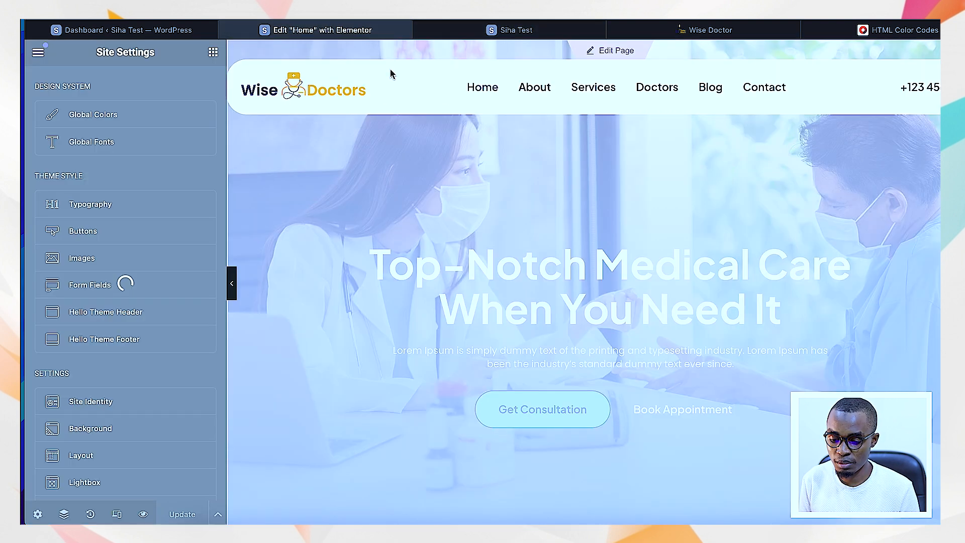
click(227, 30)
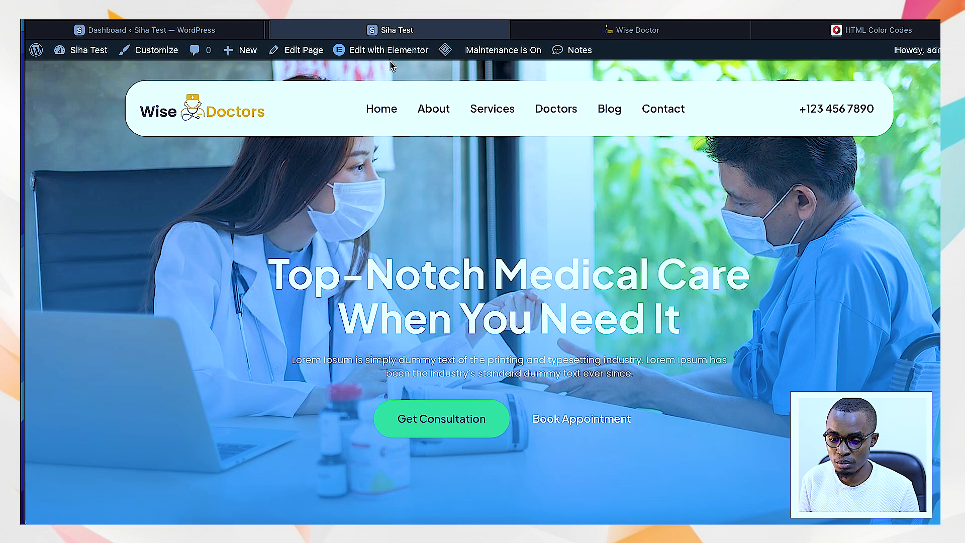
mouse_move(354, 56)
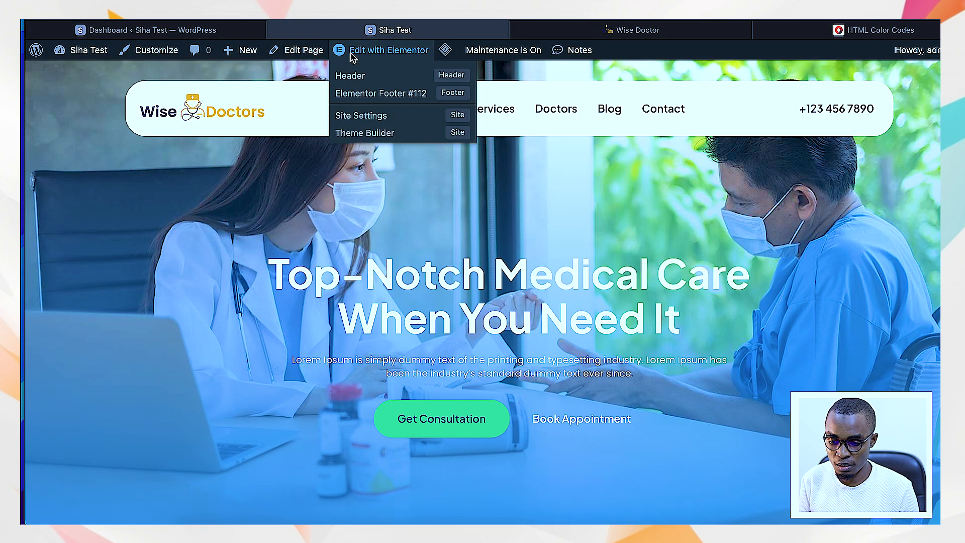
click(358, 52)
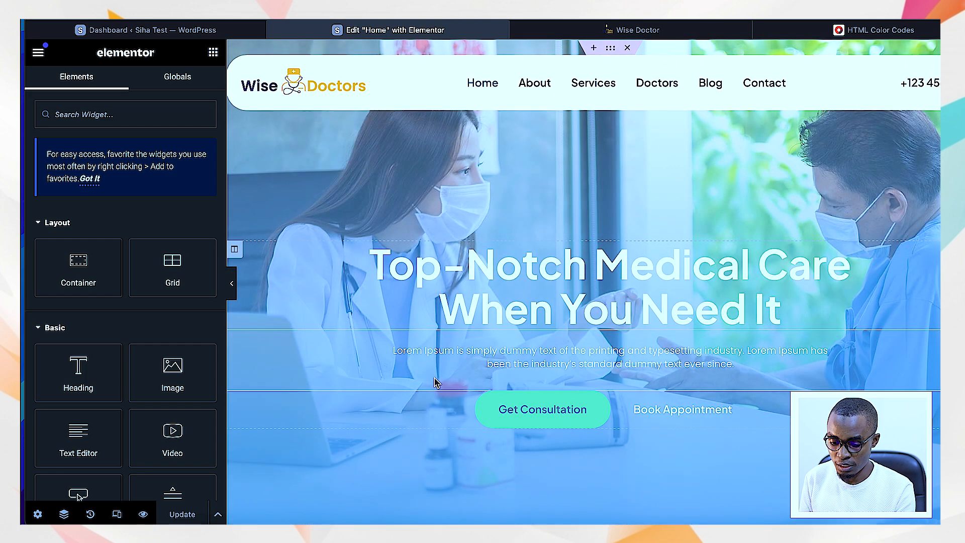
- Replace the "Find a doctor as per your needs" heading below the hero section with "We have professional Doctors in every field."
scroll(435, 382, down, 10)
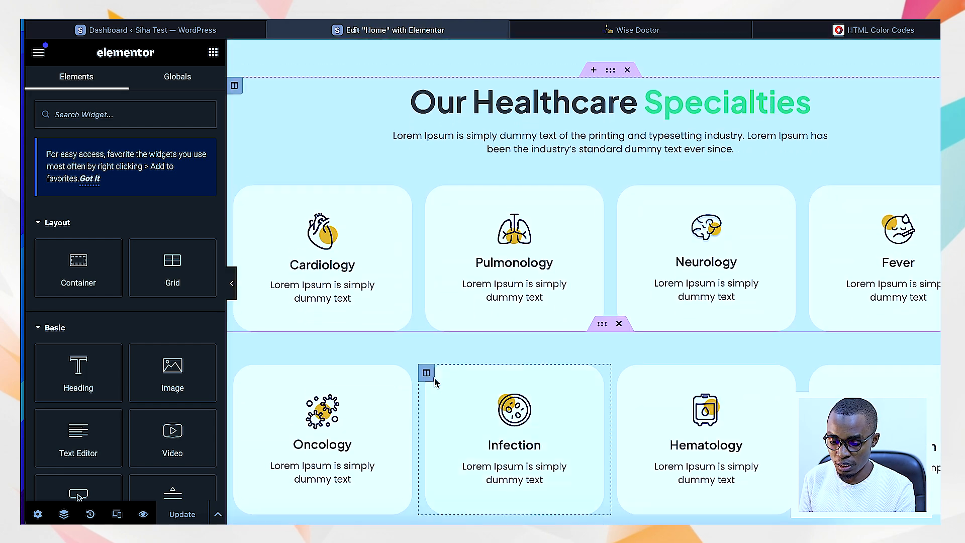
scroll(435, 381, up, 10)
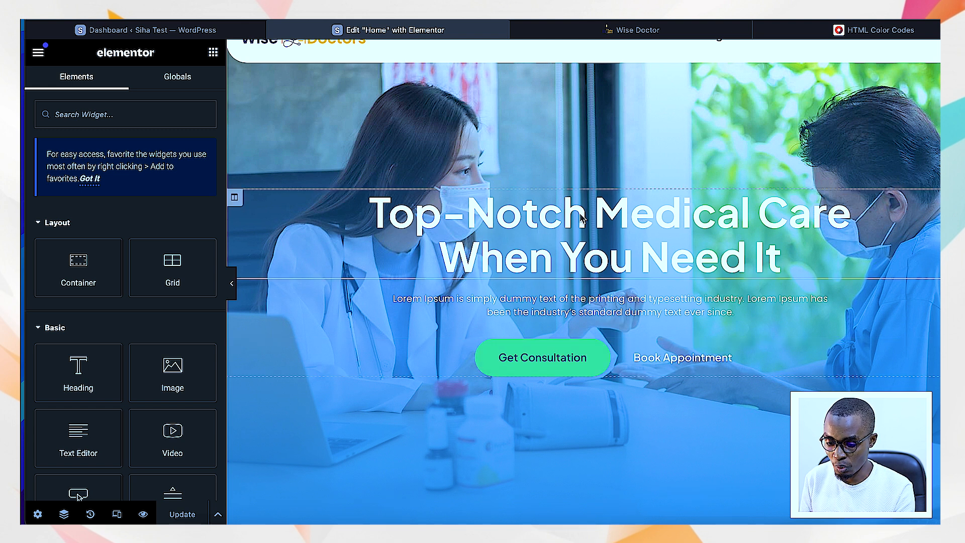
scroll(593, 341, down, 4)
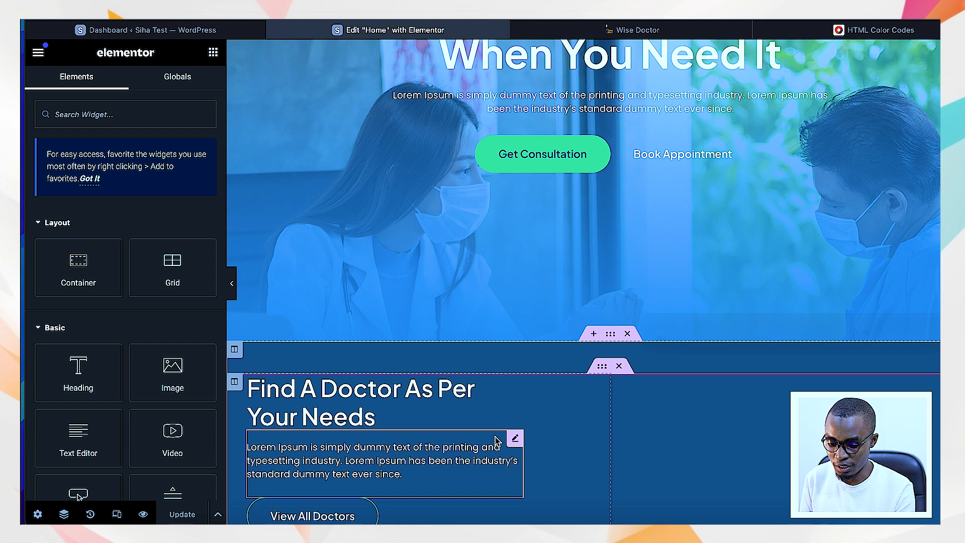
scroll(495, 439, down, 3)
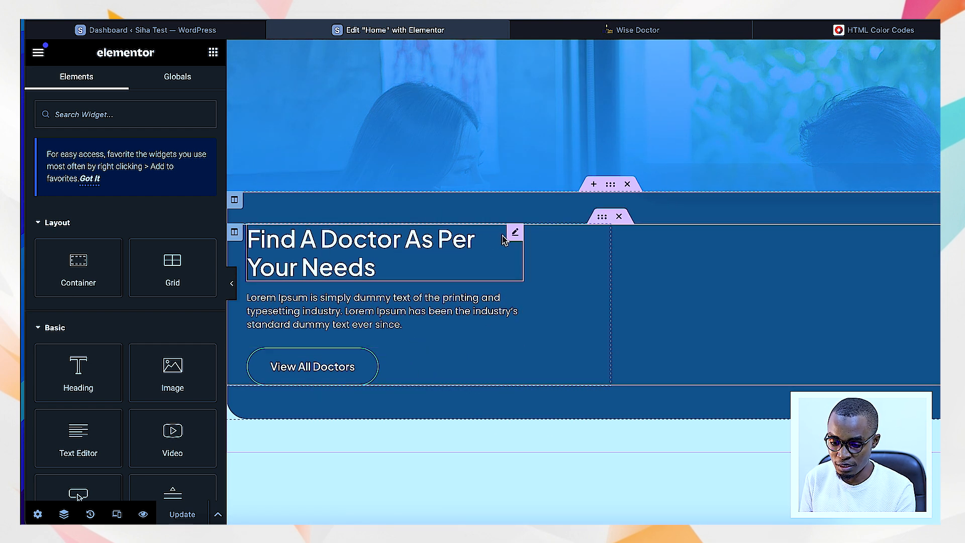
right_click(456, 239)
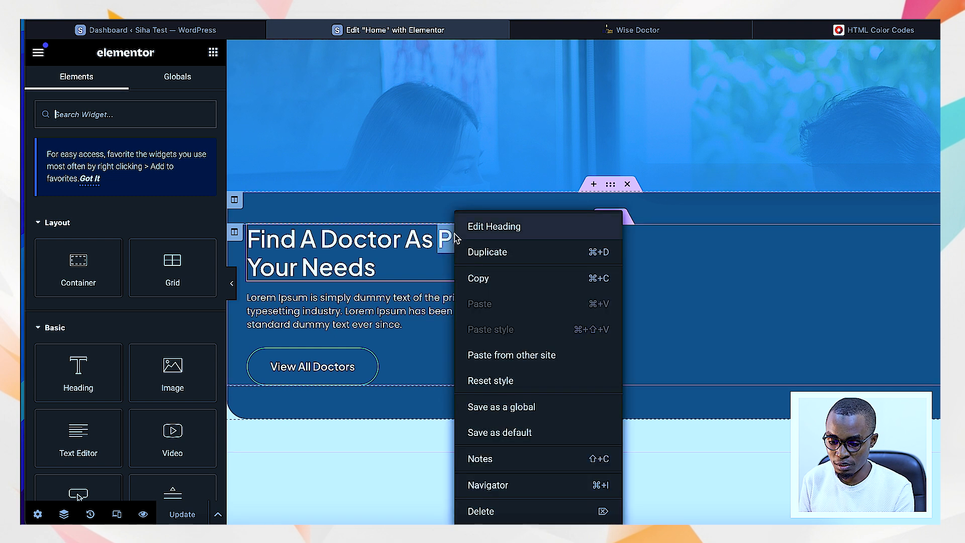
click(493, 228)
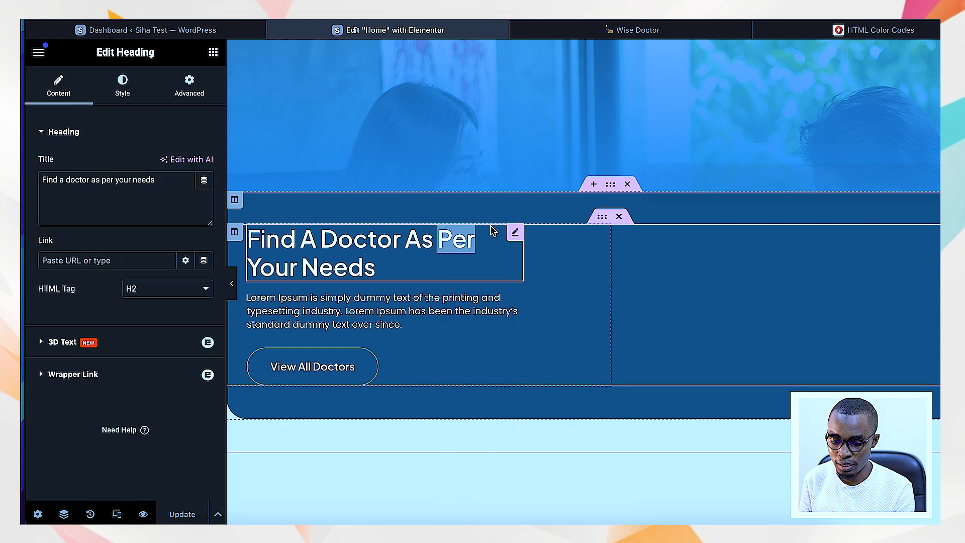
click(421, 266)
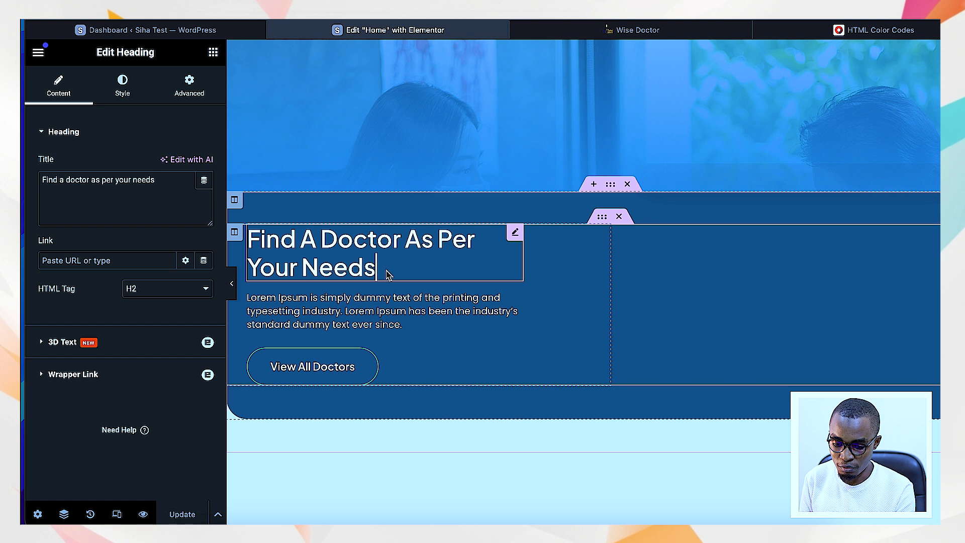
click(66, 186)
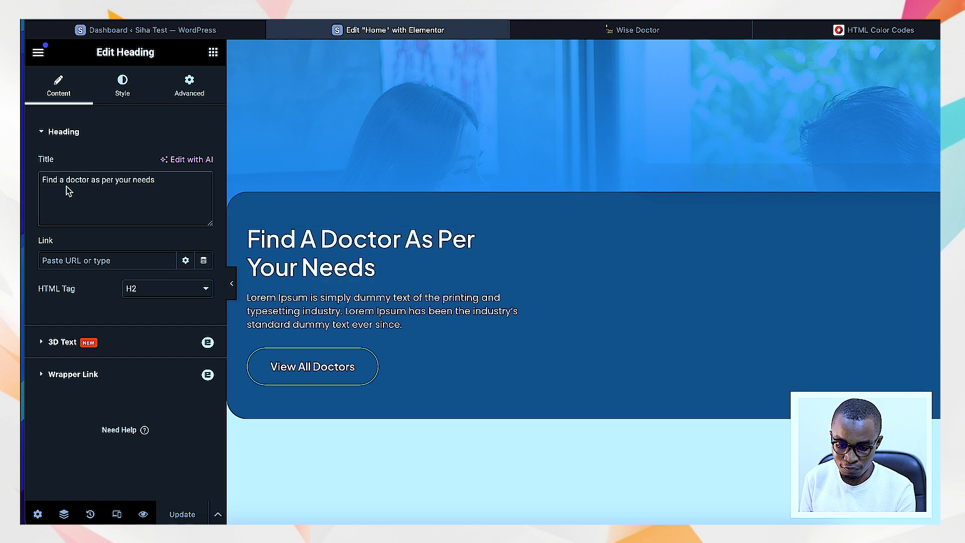
drag(159, 188, 31, 179)
text(We have)
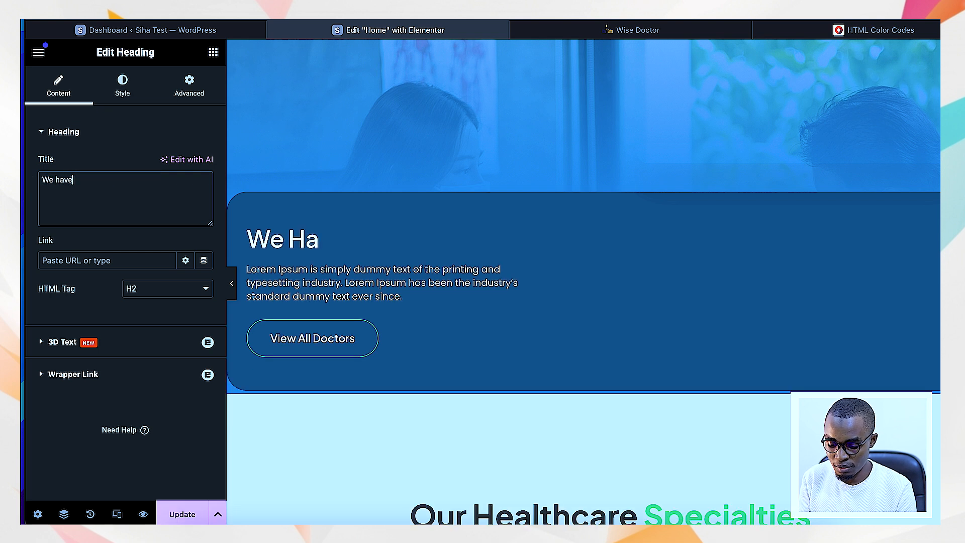
text( professional)
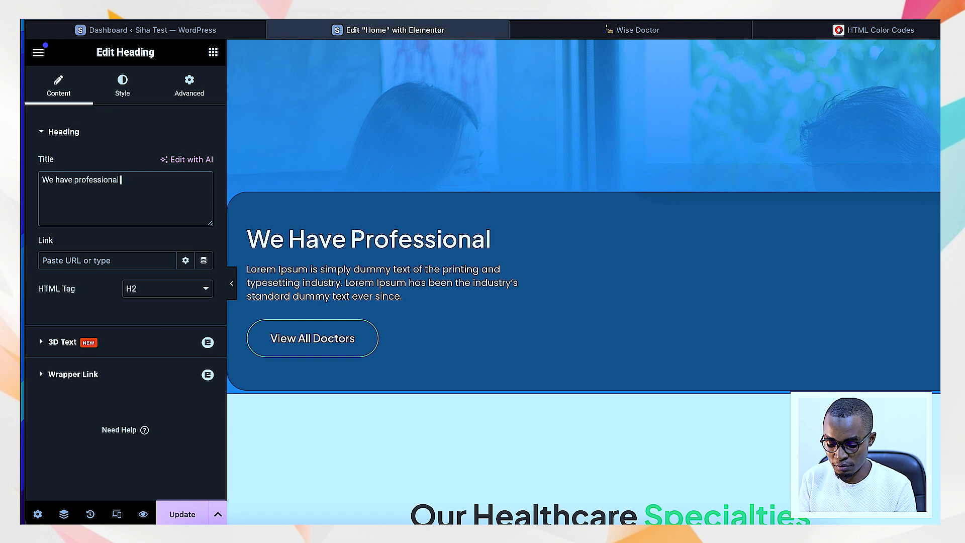
text( Doctt)
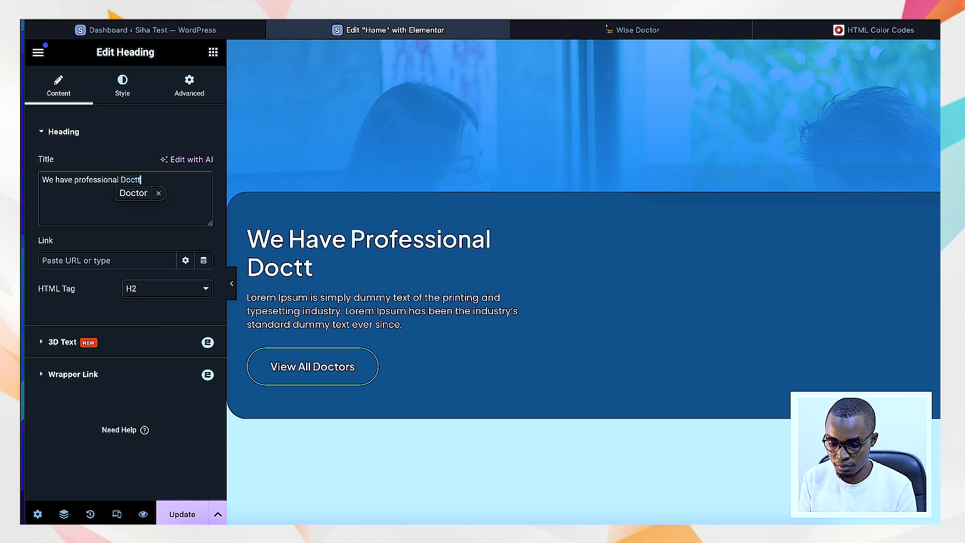
key(BackSpace)
text(ors in every field)
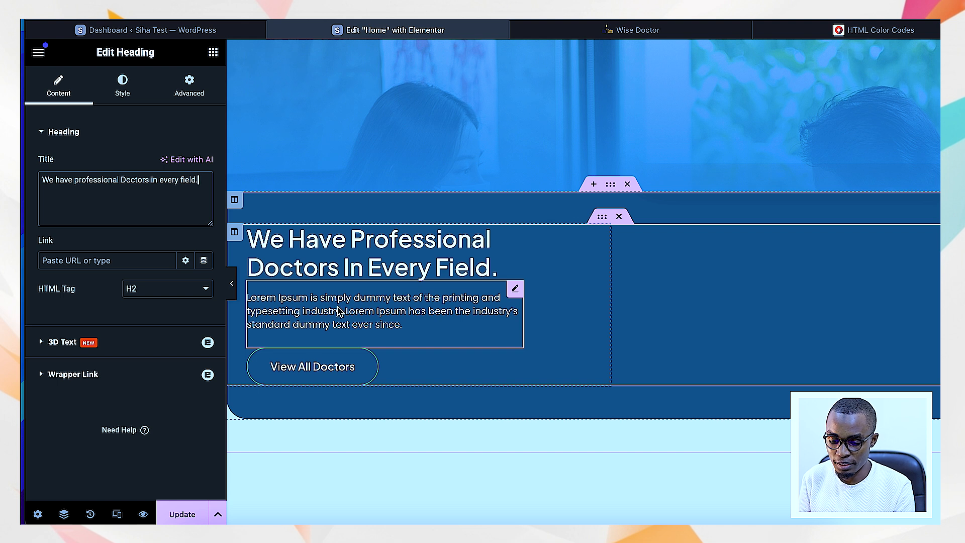
- Open the placeholder paragraph below the doctors heading for editing and select all of its text
click(455, 311)
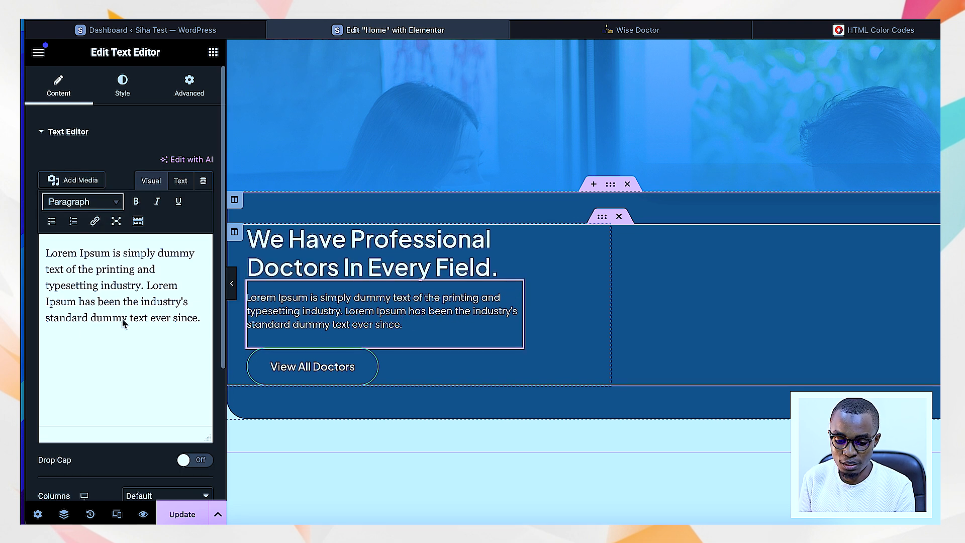
drag(202, 320, 49, 254)
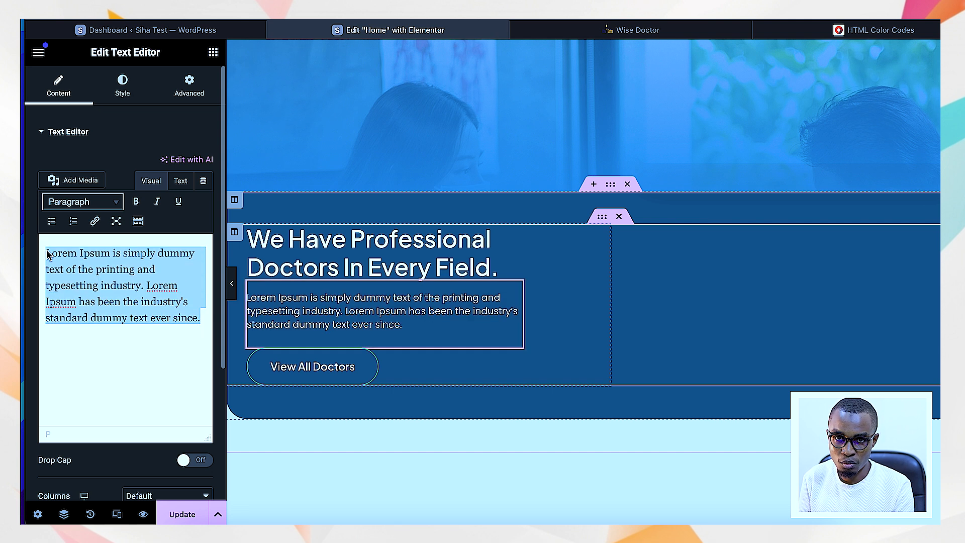
click(337, 431)
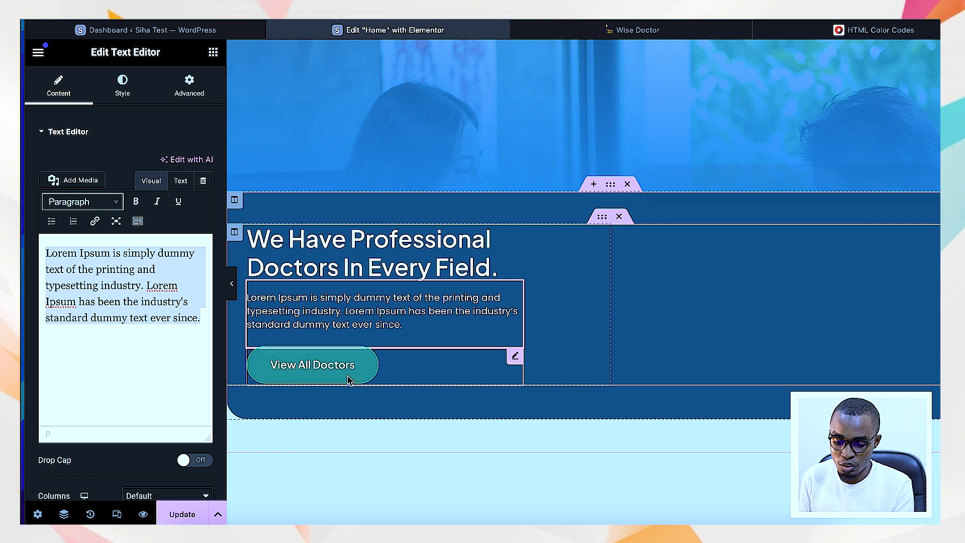
- Open the View All Doctors button's link for editing and load the site's Doctors page in the Wise Doctor tab to copy its address
click(339, 375)
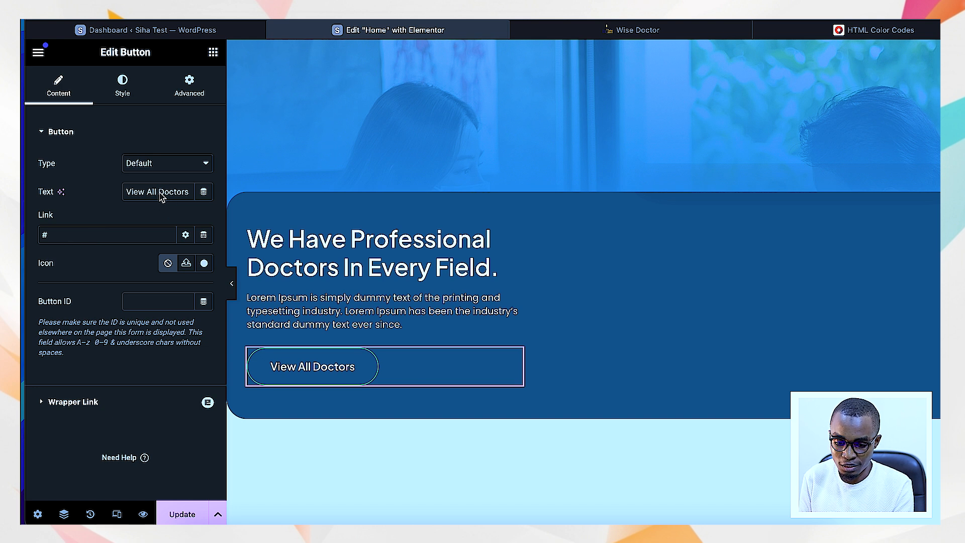
click(76, 234)
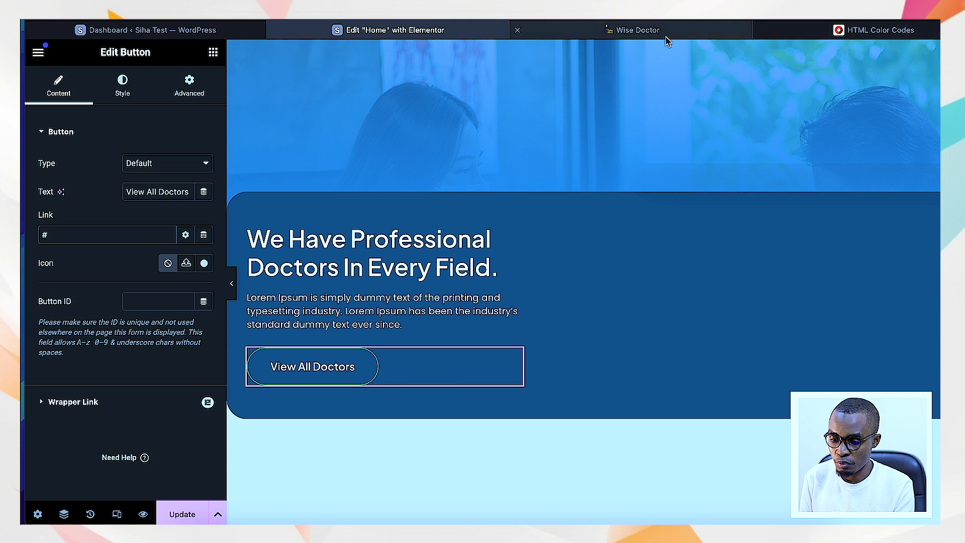
click(639, 26)
click(639, 26)
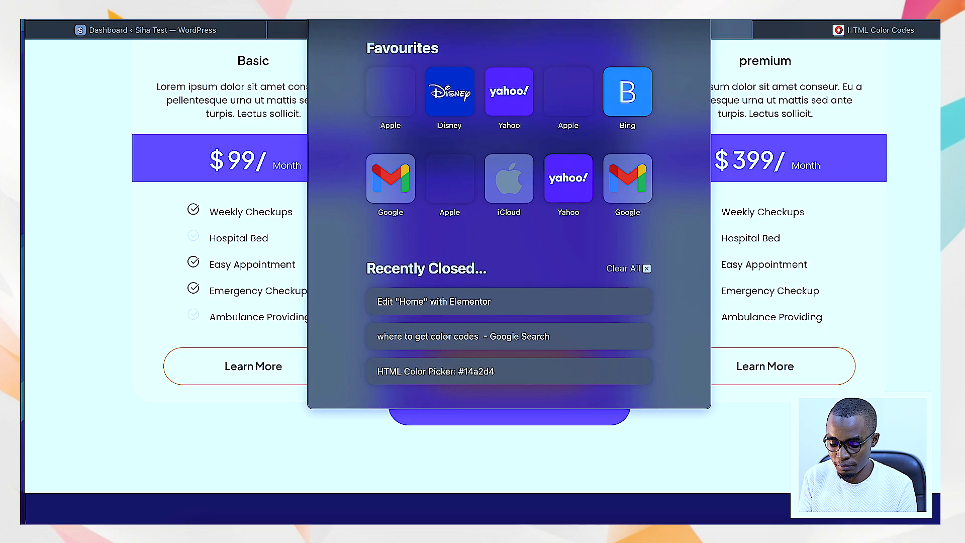
text(si)
key(Return)
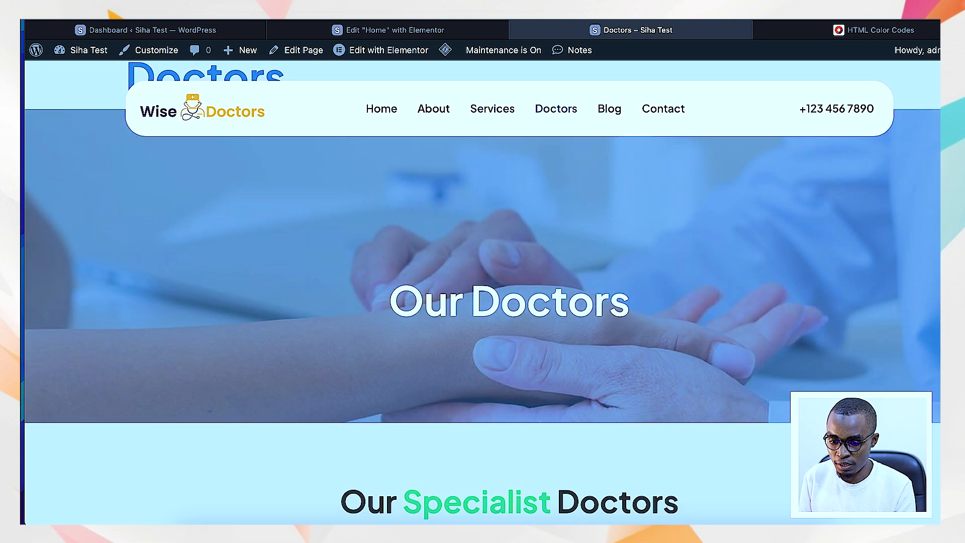
click(566, 25)
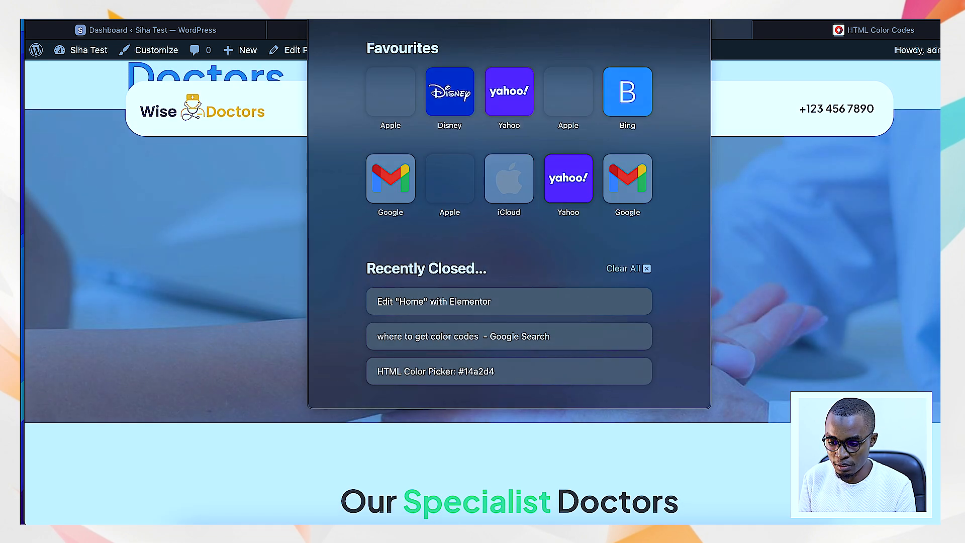
click(722, 56)
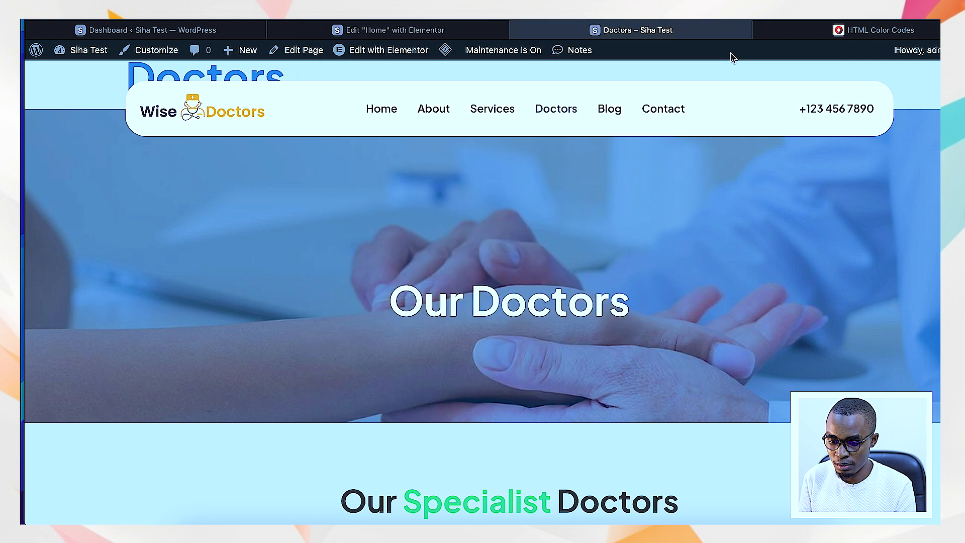
click(405, 35)
drag(84, 238, 26, 239)
key(BackSpace)
text(https://siha.so/doctors/)
click(182, 514)
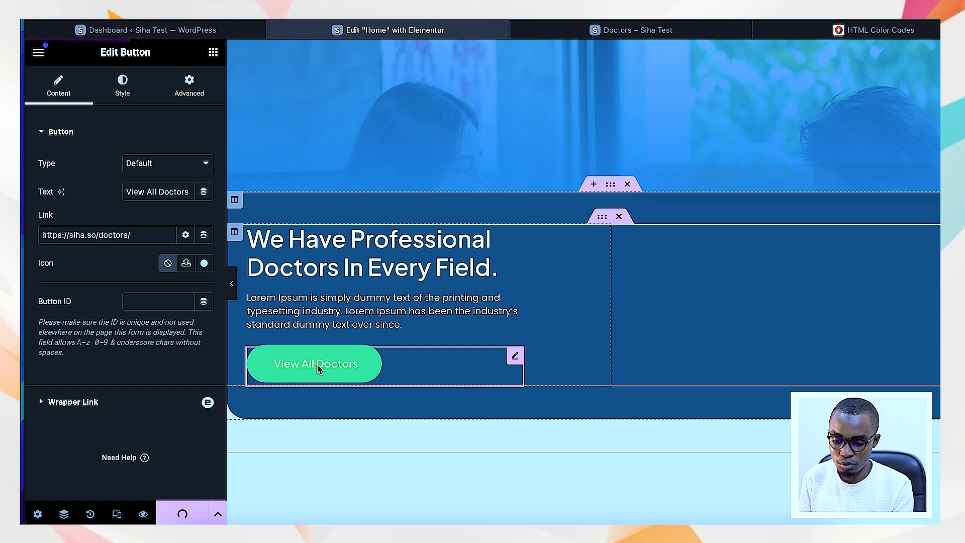
- Open the site's Doctors page in the Elementor editor, show its page settings and dismiss the Elementor AI offer
click(617, 33)
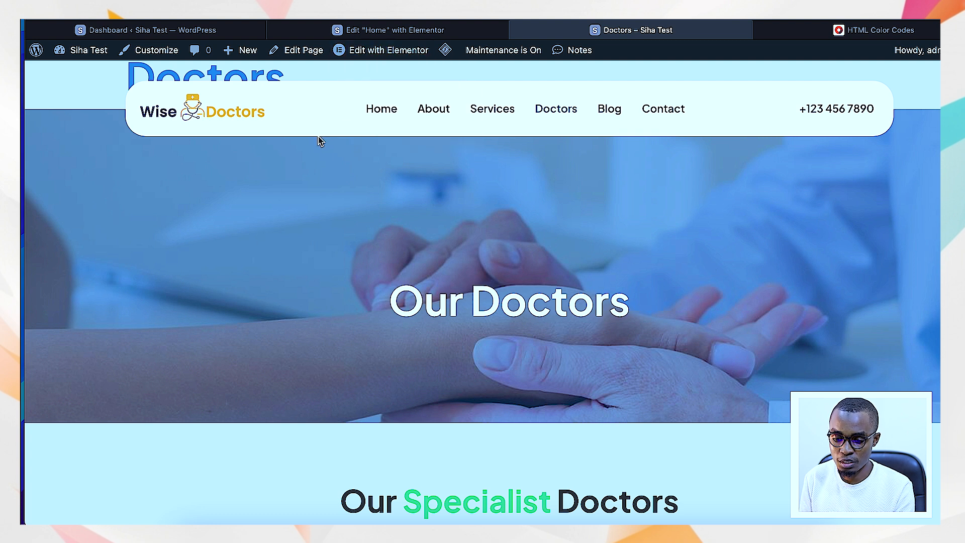
mouse_move(370, 58)
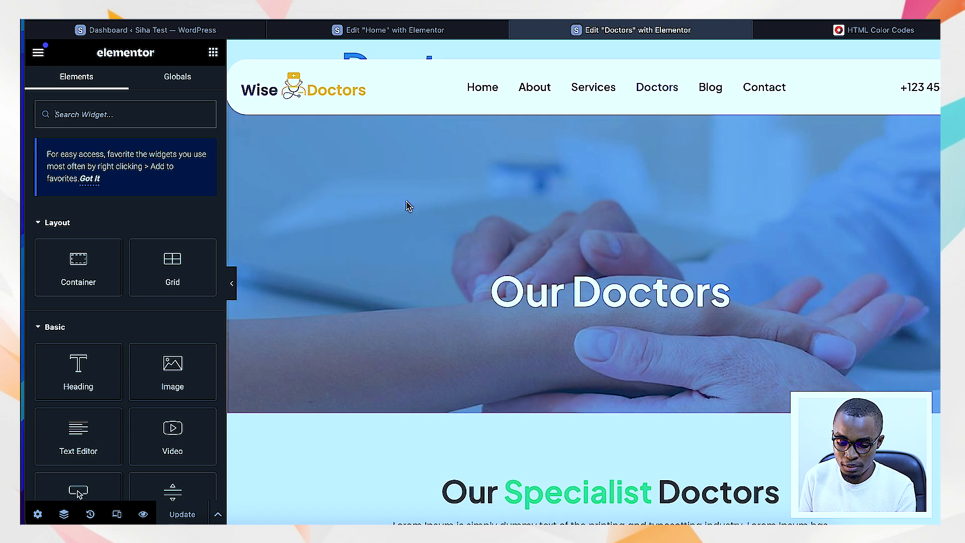
click(38, 514)
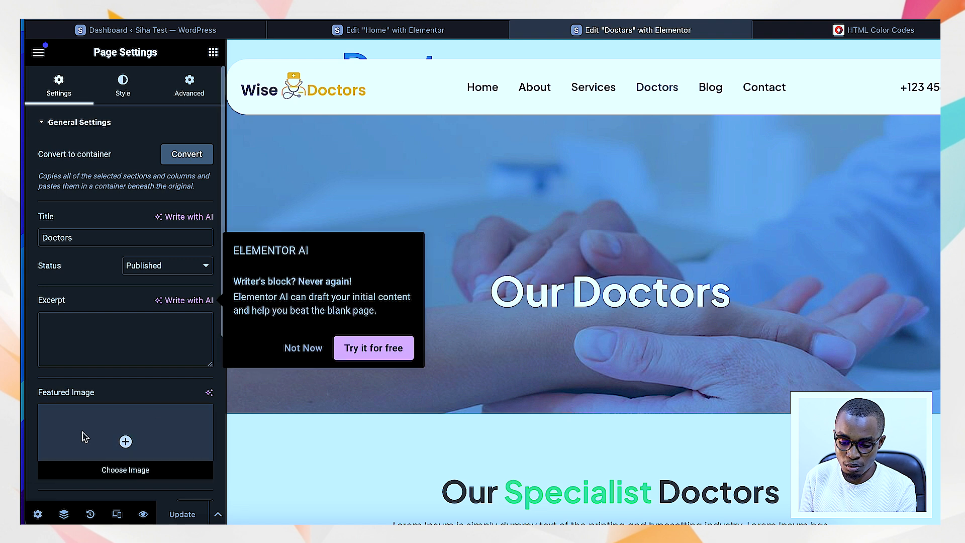
click(306, 349)
- Set the Doctors page's layout to Elementor Full Width and update the page
scroll(136, 427, down, 5)
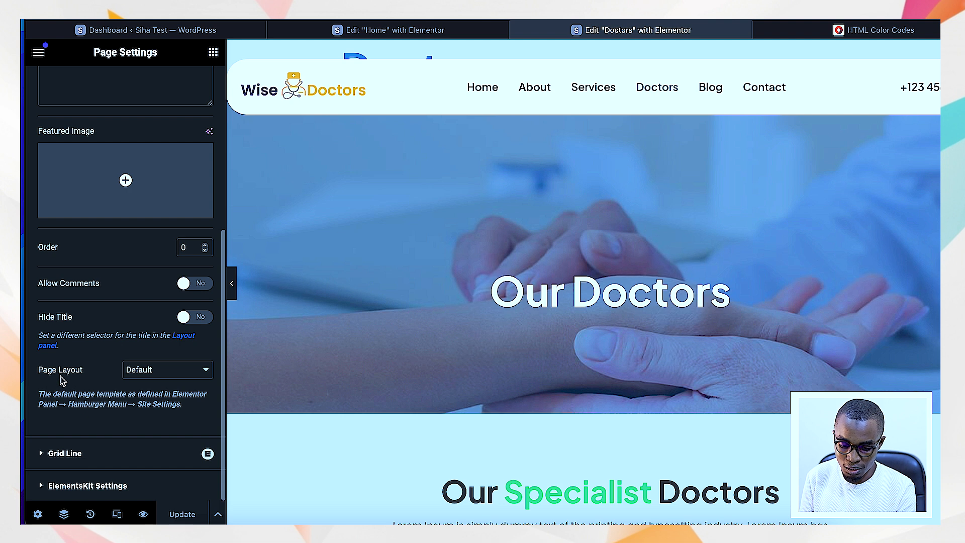
click(204, 374)
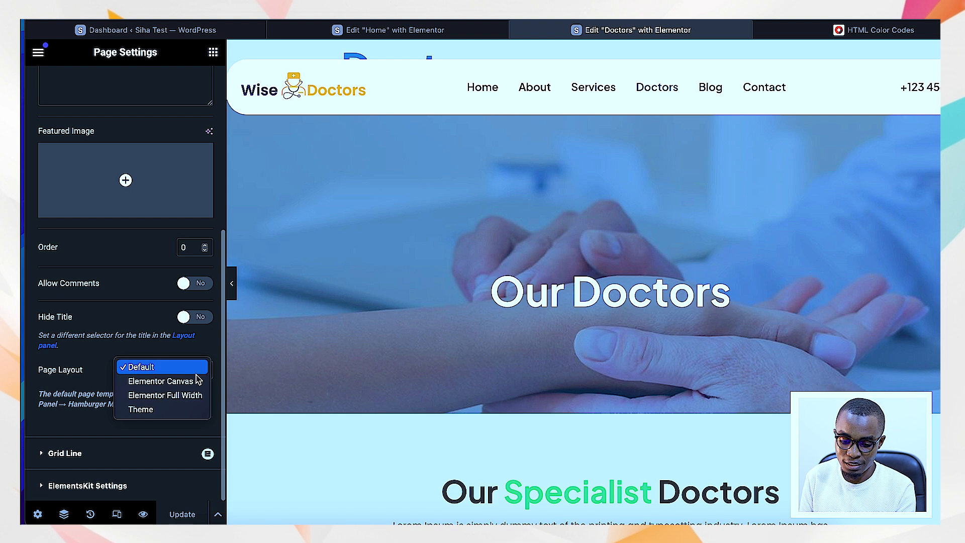
click(175, 397)
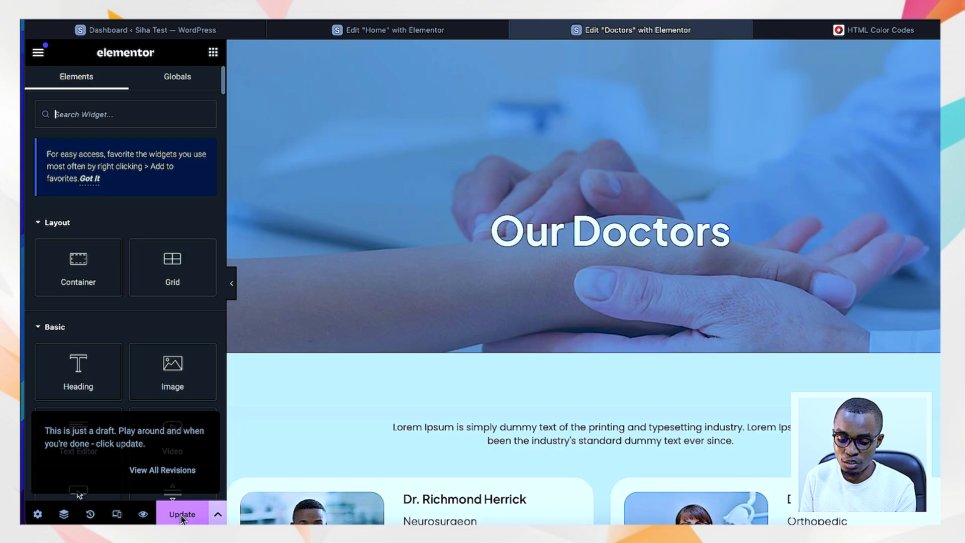
click(182, 515)
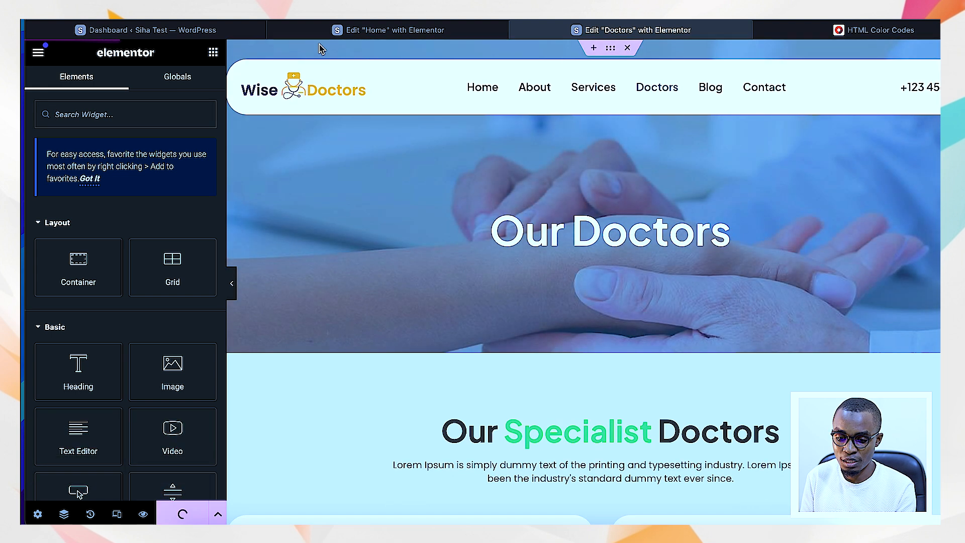
- Leave the editor to view the live Doctors page, staying in the editor until the update has been saved
click(38, 53)
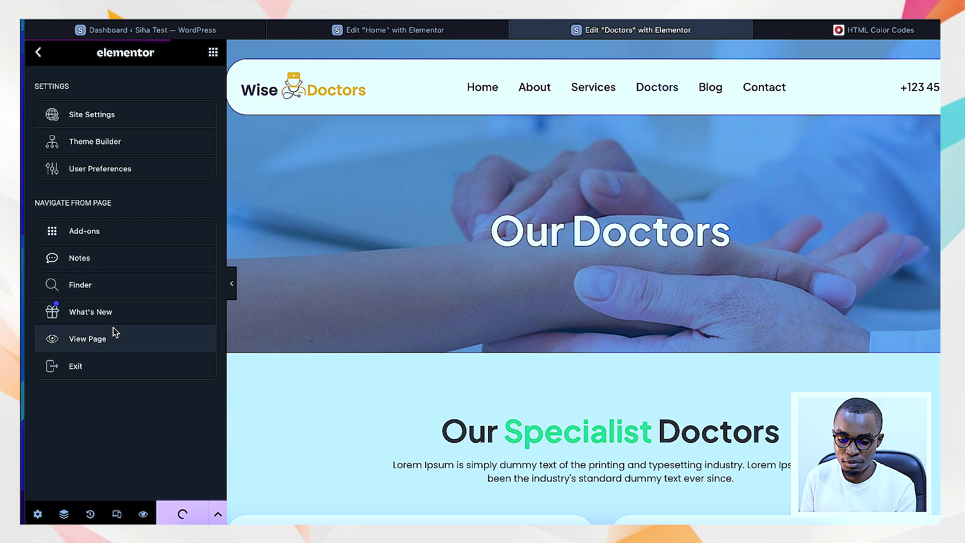
click(95, 338)
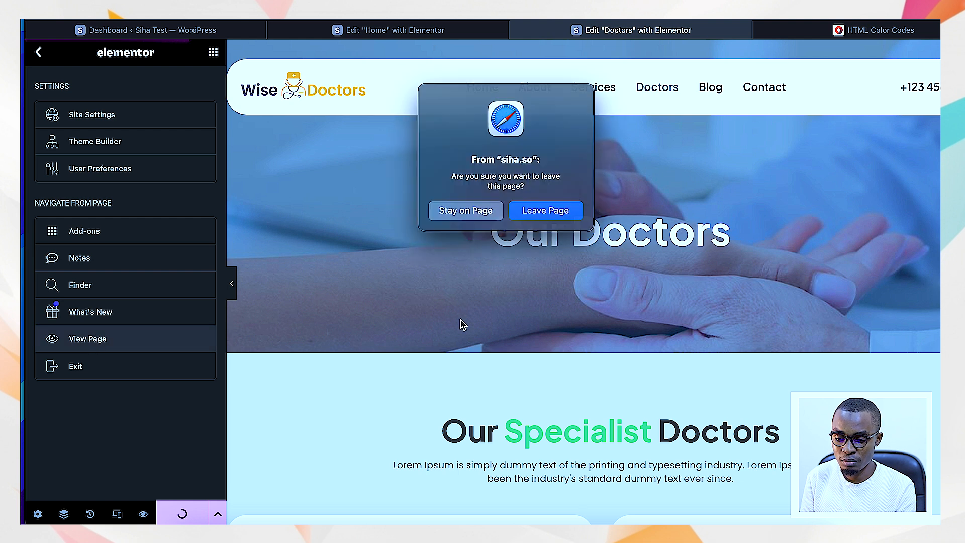
click(477, 210)
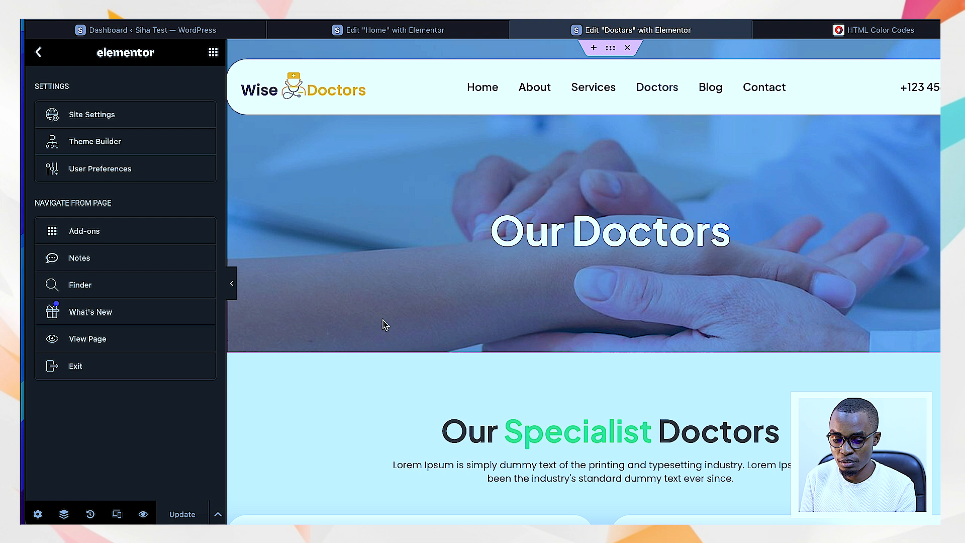
click(112, 340)
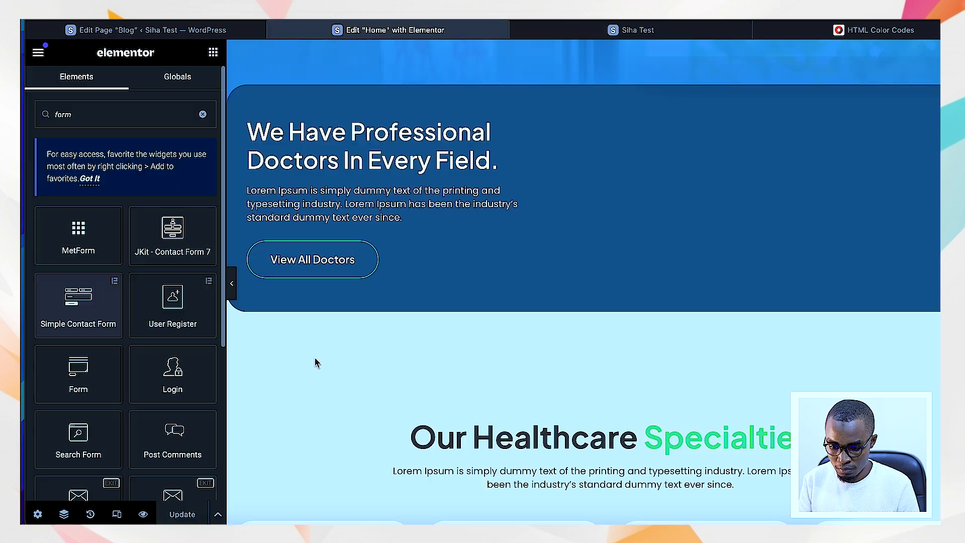
- Return to the hero section of the Home page in its editor and view the live Home page
scroll(314, 362, up, 10)
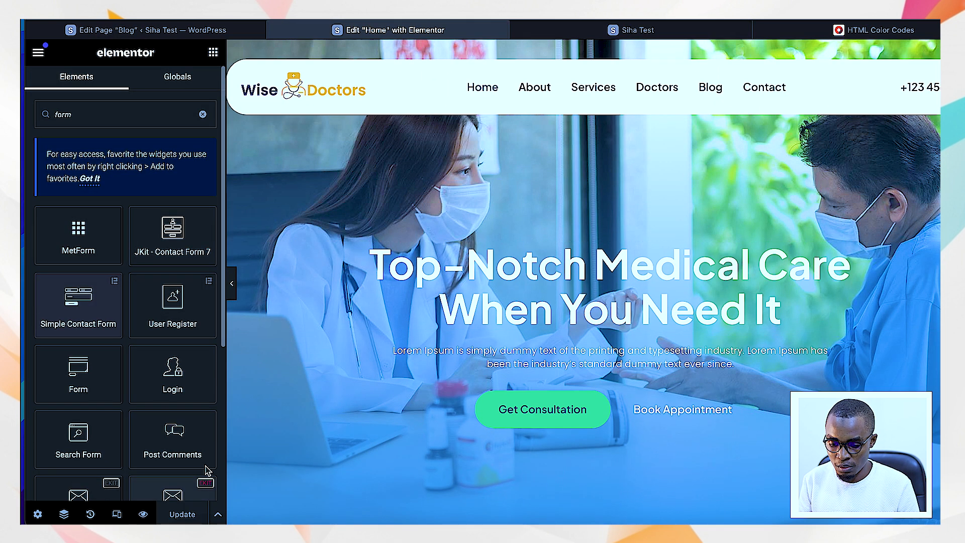
mouse_move(552, 75)
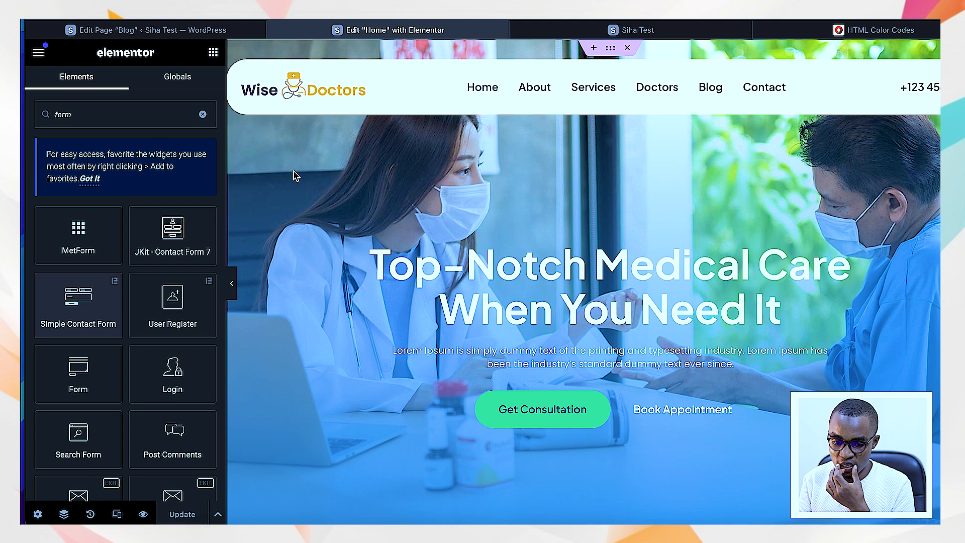
click(38, 52)
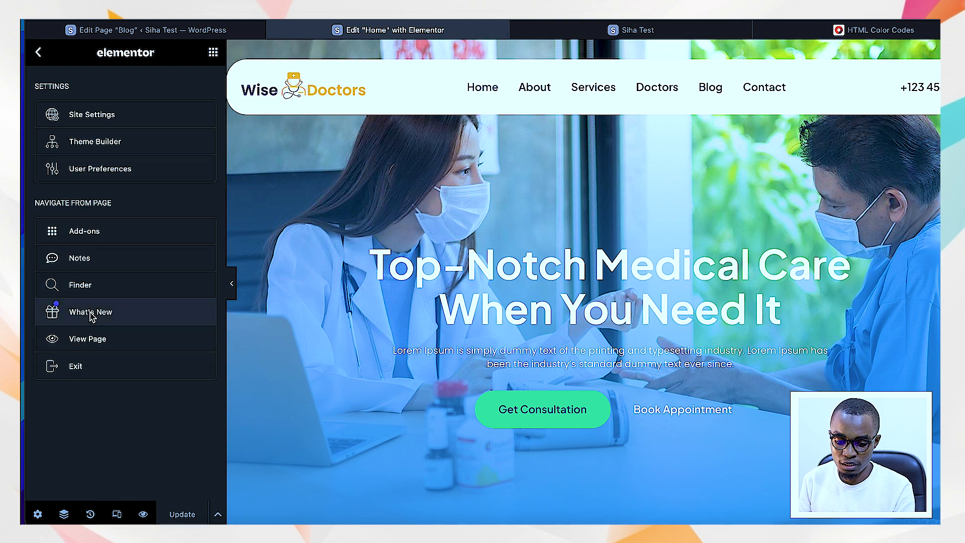
click(85, 340)
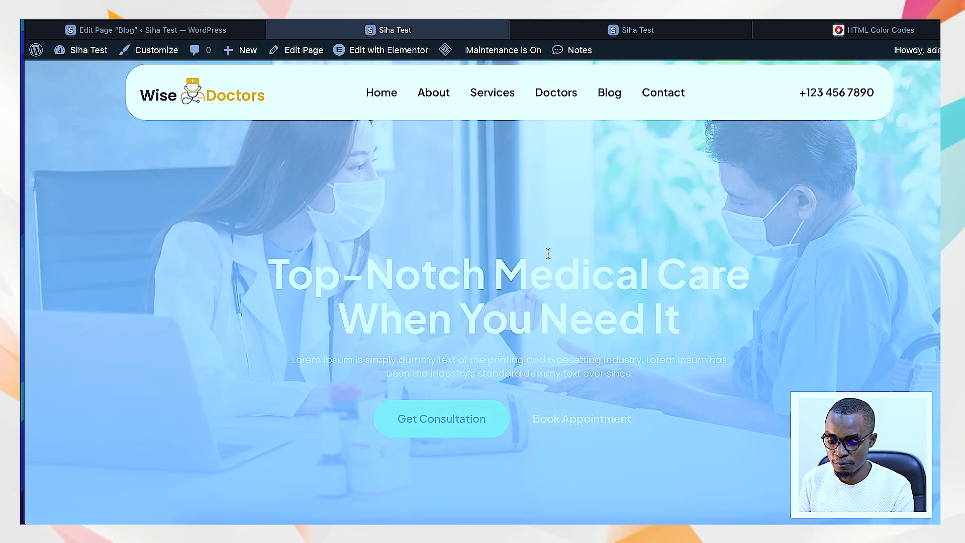